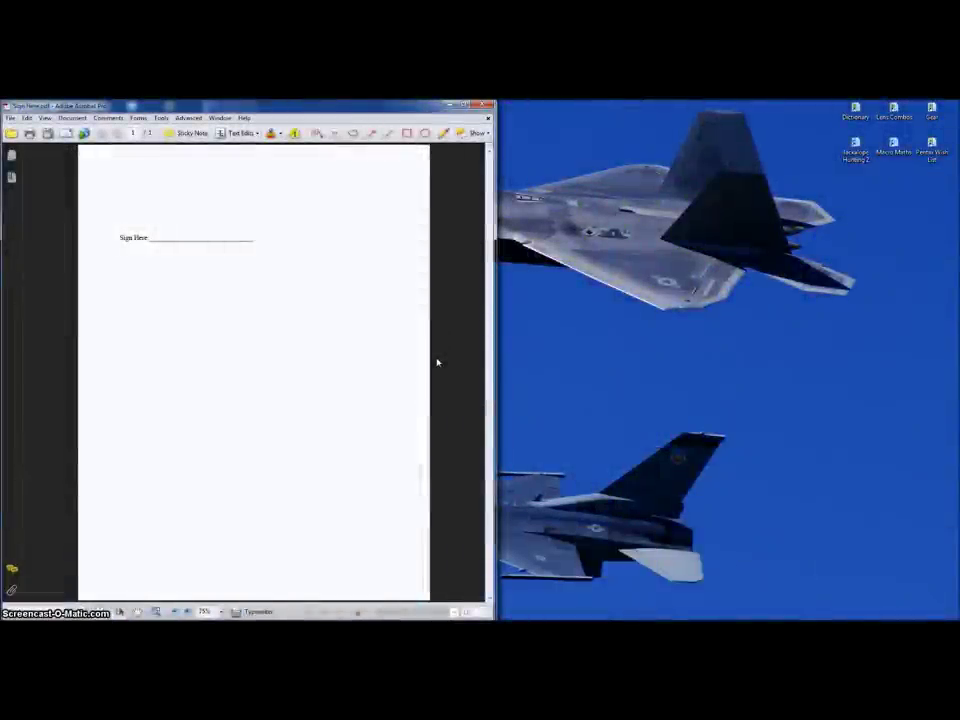
Step: Narrow the Sign Here PDF window to reveal the Sig GIF, PNG and JPG files, then pick Sig GIF
left_click_drag(495, 317, 421, 310)
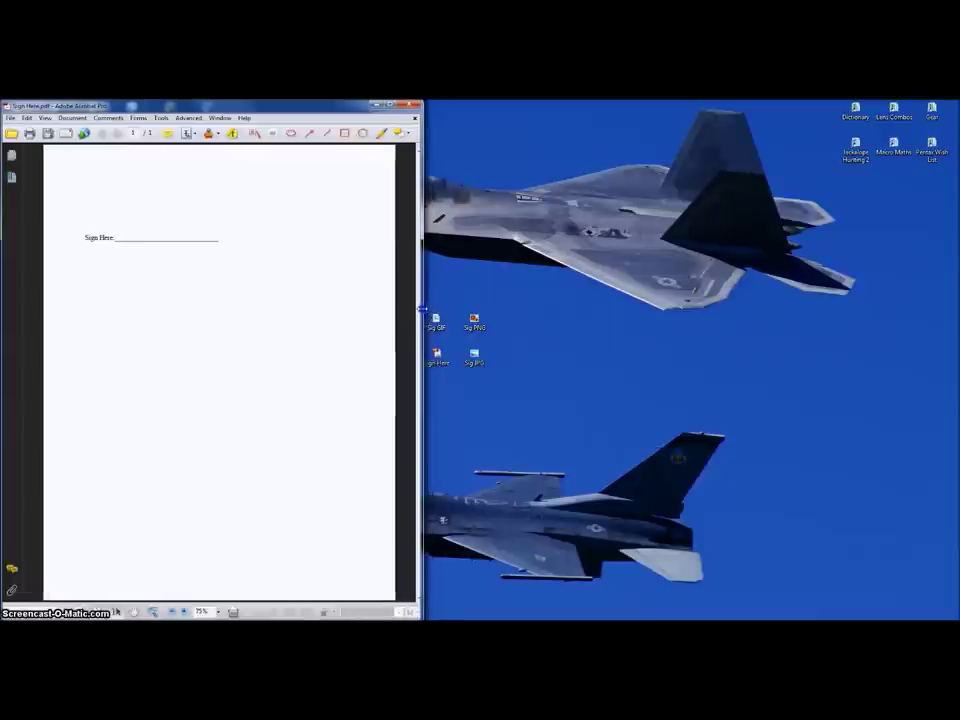
left_click(500, 310)
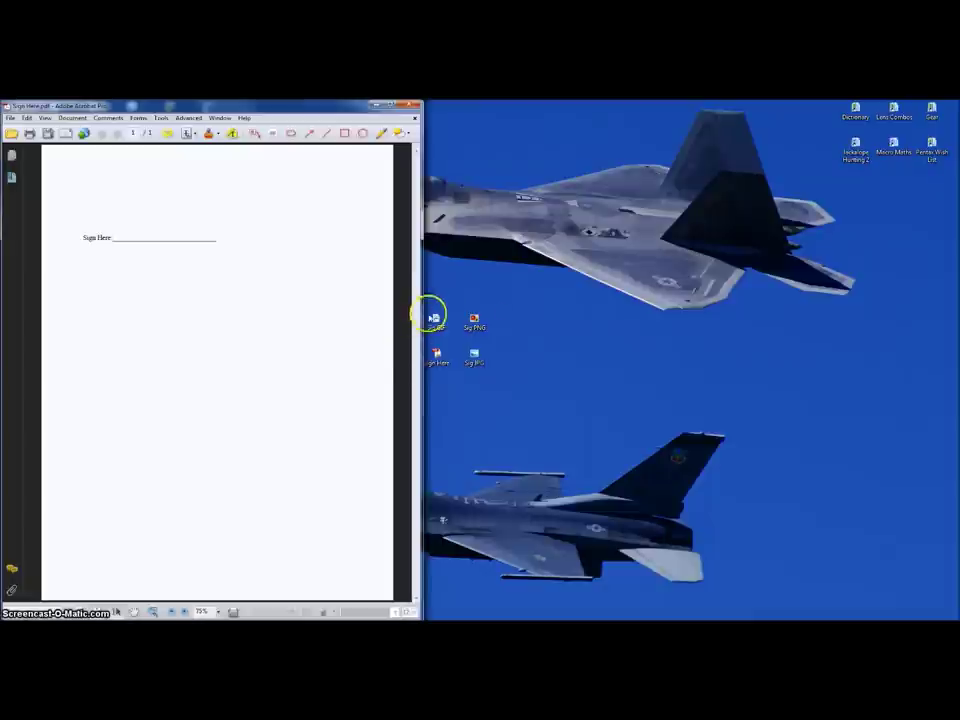
left_click(437, 322)
left_click_drag(437, 322, 476, 293)
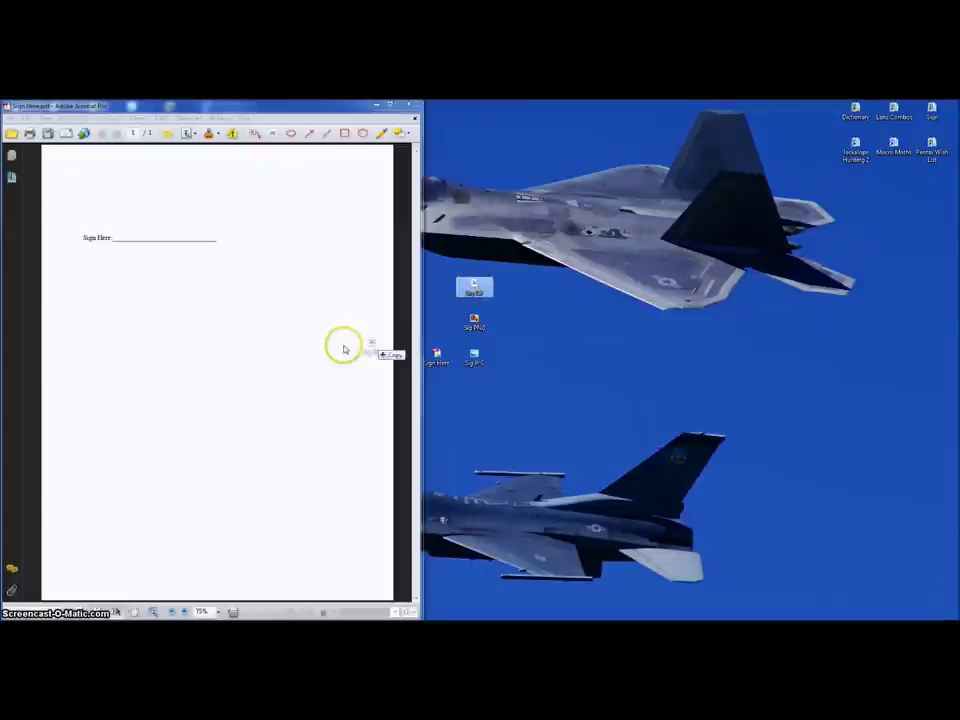
left_click_drag(475, 287, 307, 335)
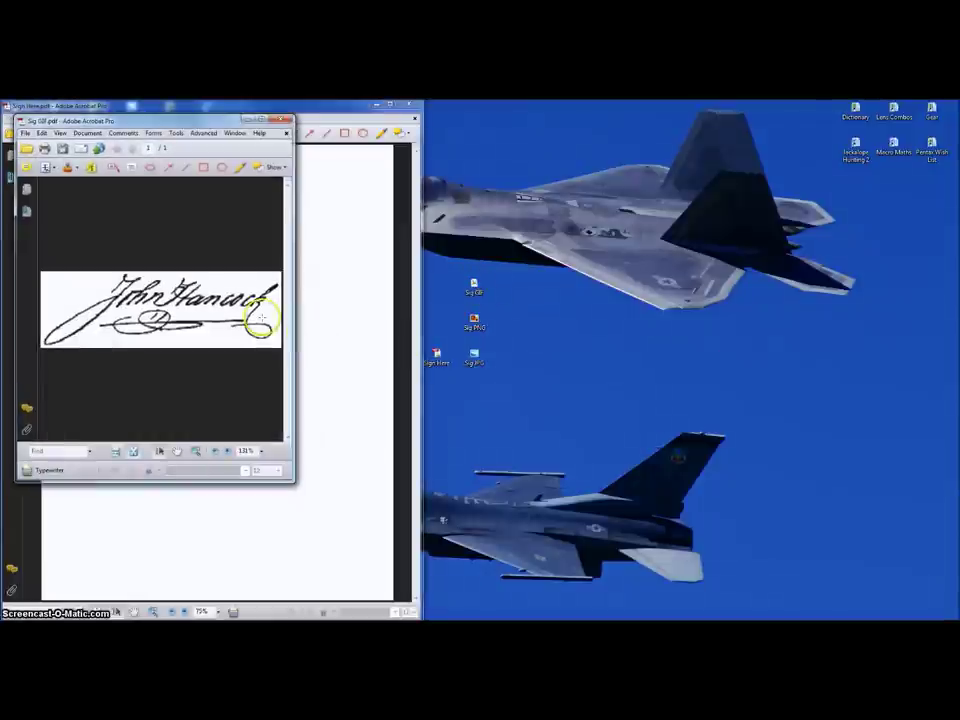
left_click(274, 121)
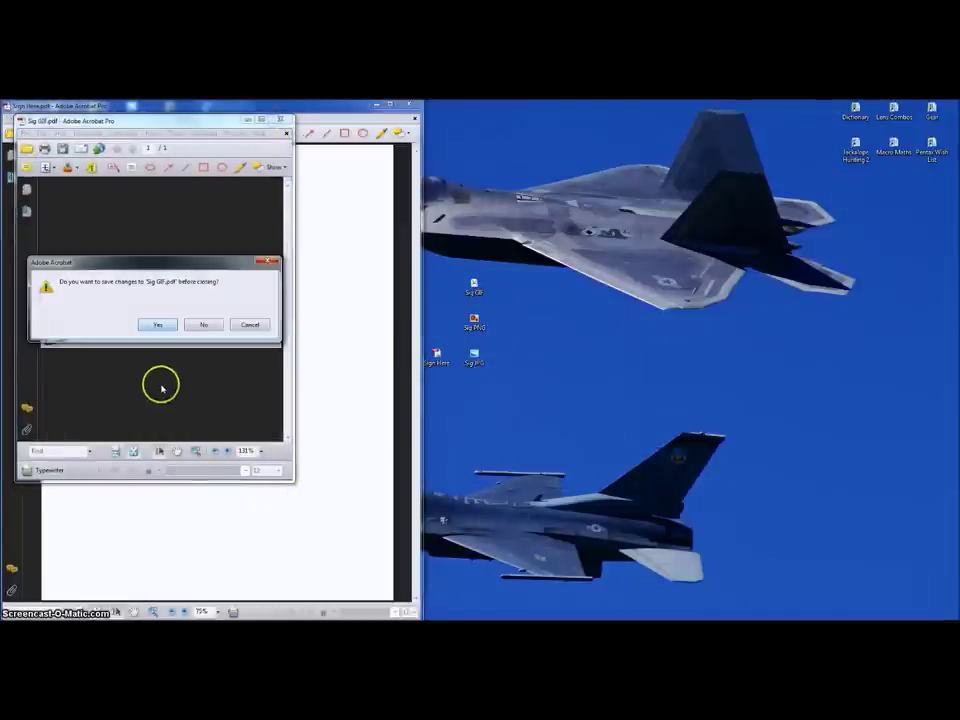
left_click(200, 327)
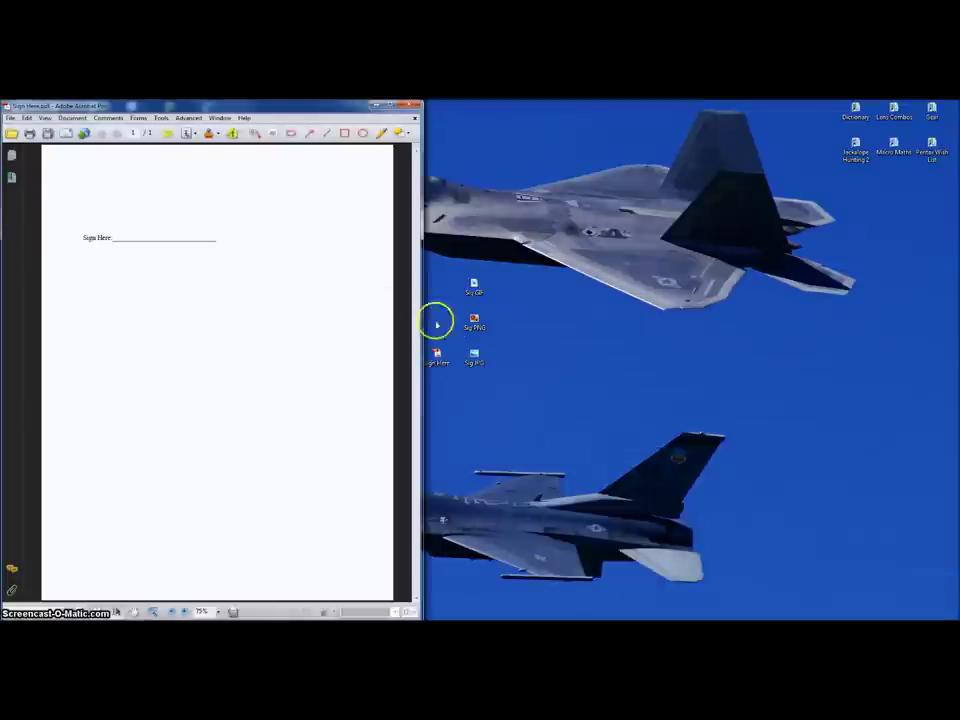
left_click_drag(473, 321, 306, 356)
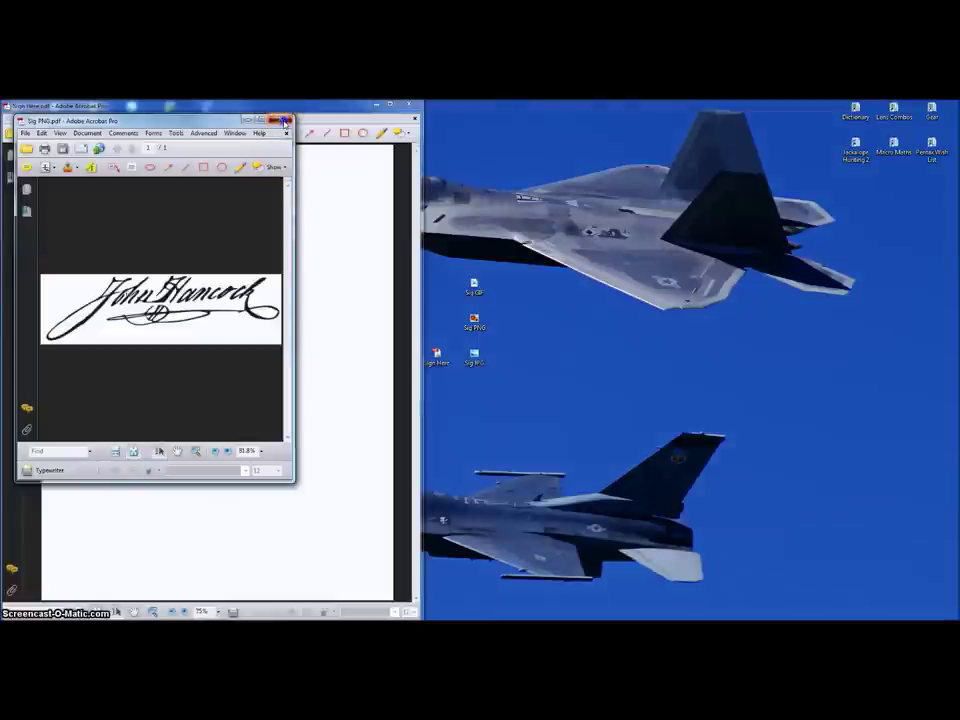
left_click(285, 120)
left_click(193, 324)
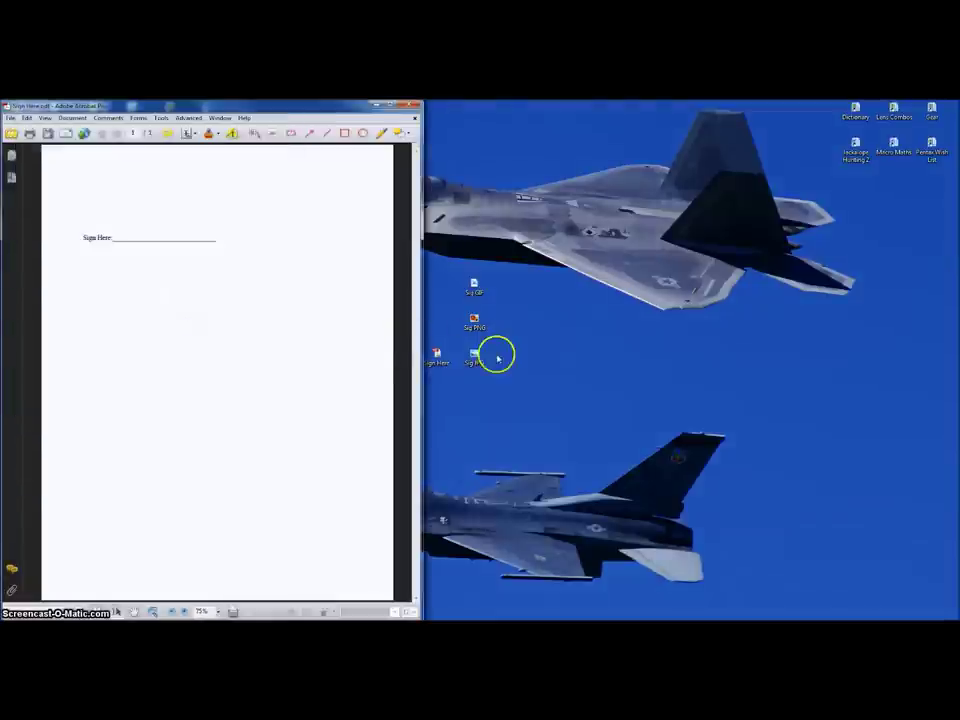
left_click_drag(474, 356, 285, 368)
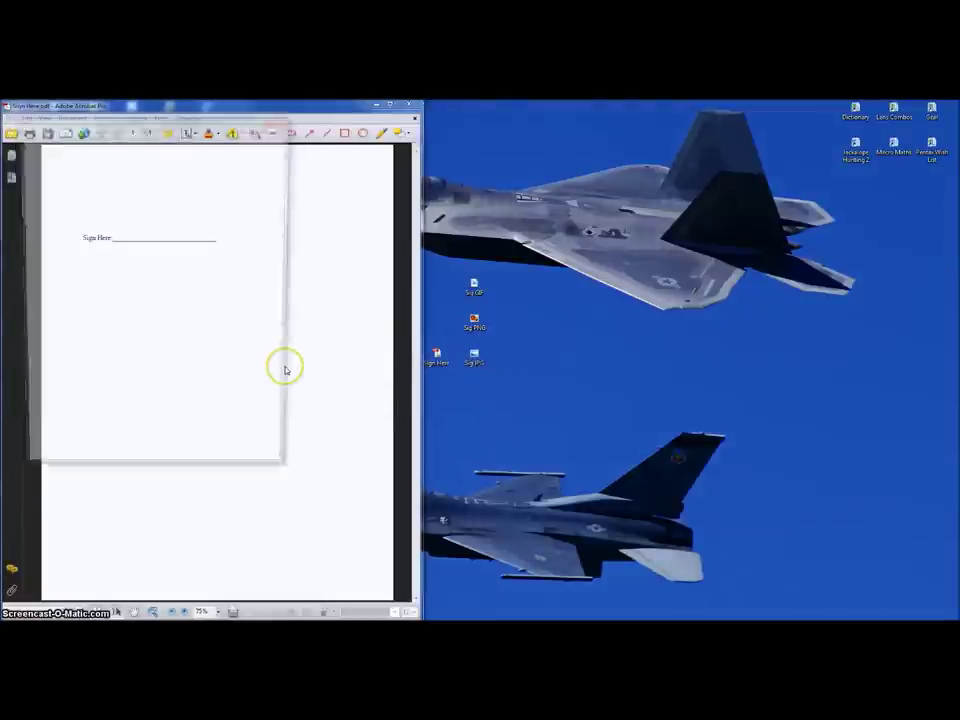
left_click(284, 121)
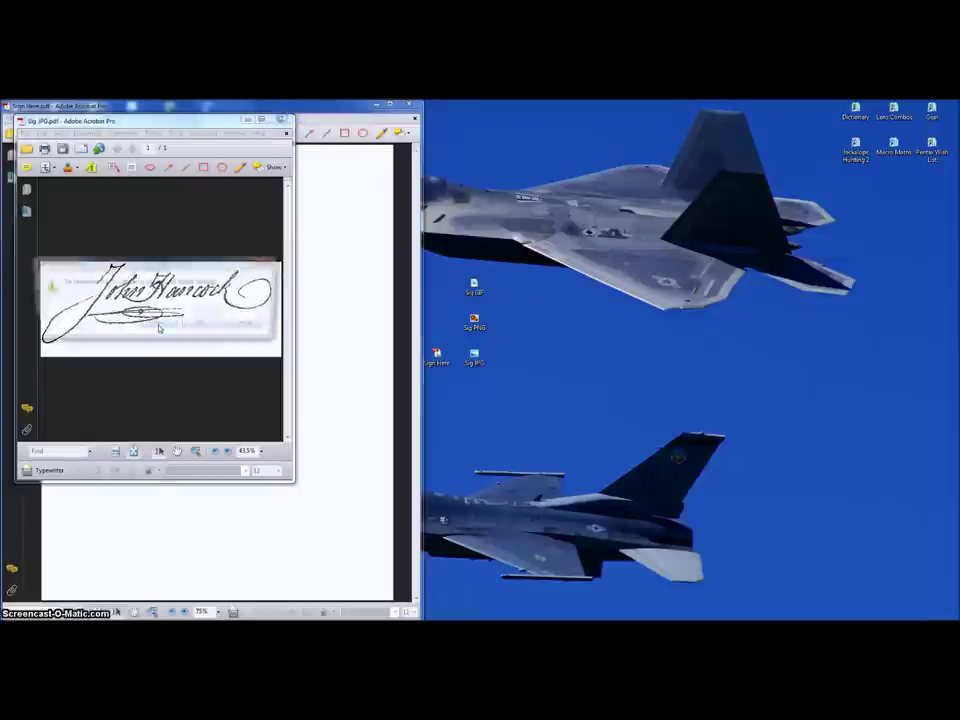
left_click(200, 326)
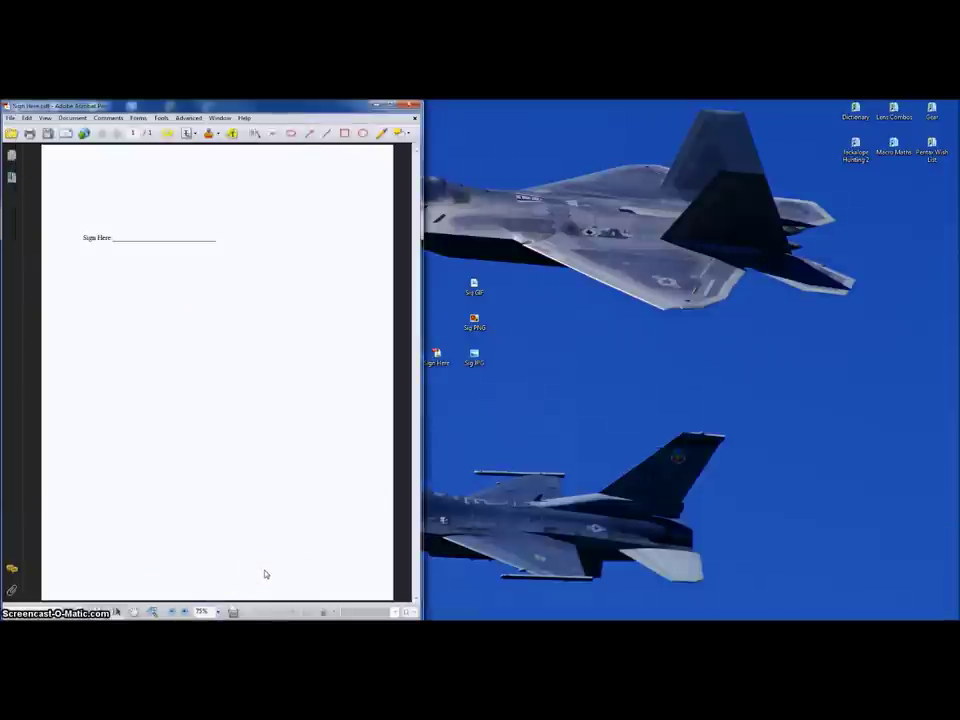
Step: Bring the Word signatures document up and arrange it side by side with the Sign Here PDF
key("alt+Tab")
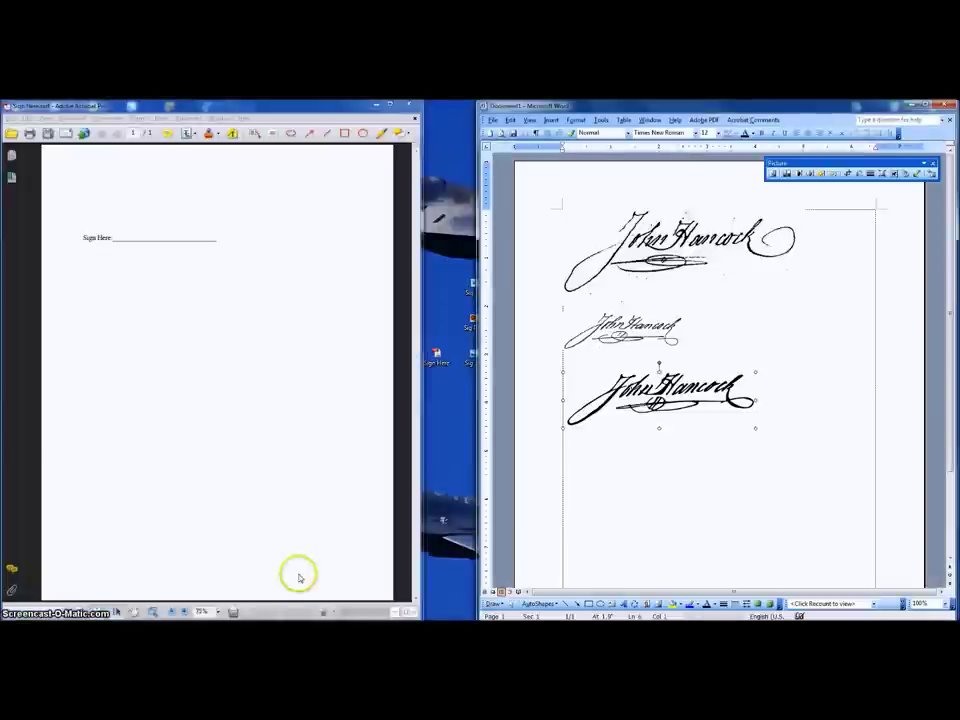
left_click(688, 460)
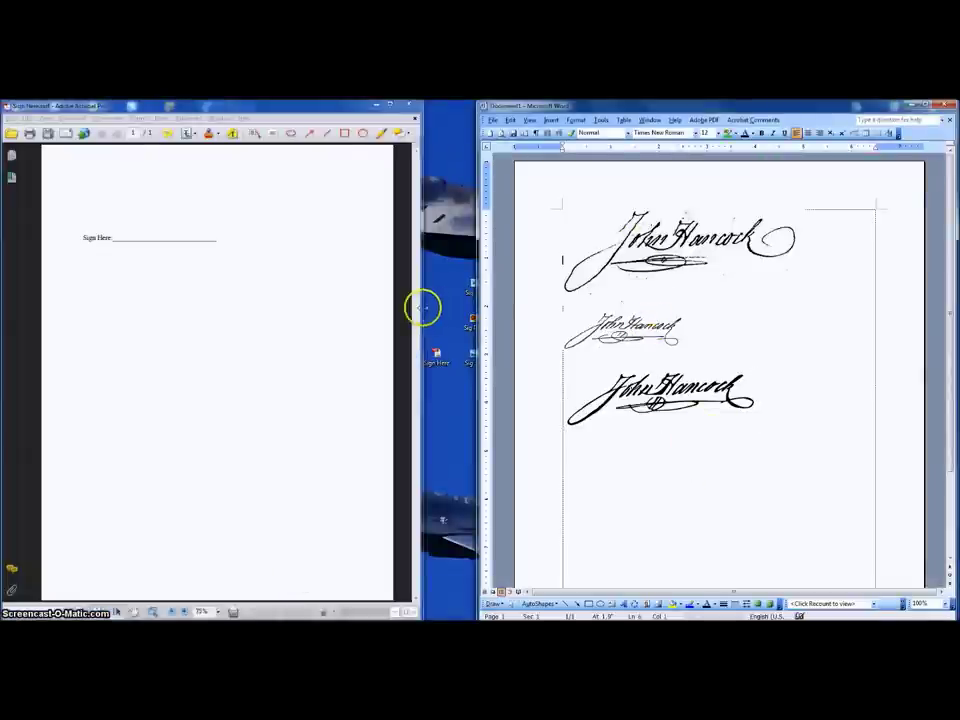
left_click_drag(422, 309, 466, 316)
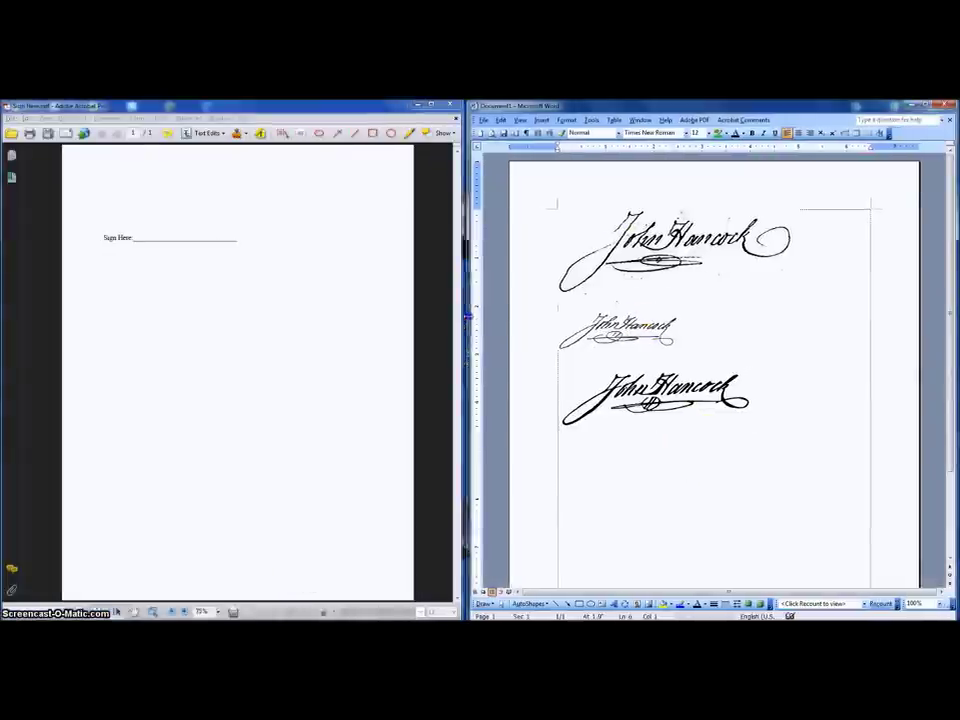
Step: Select the top John Hancock signature picture in Word and bring up its options
left_click(676, 266)
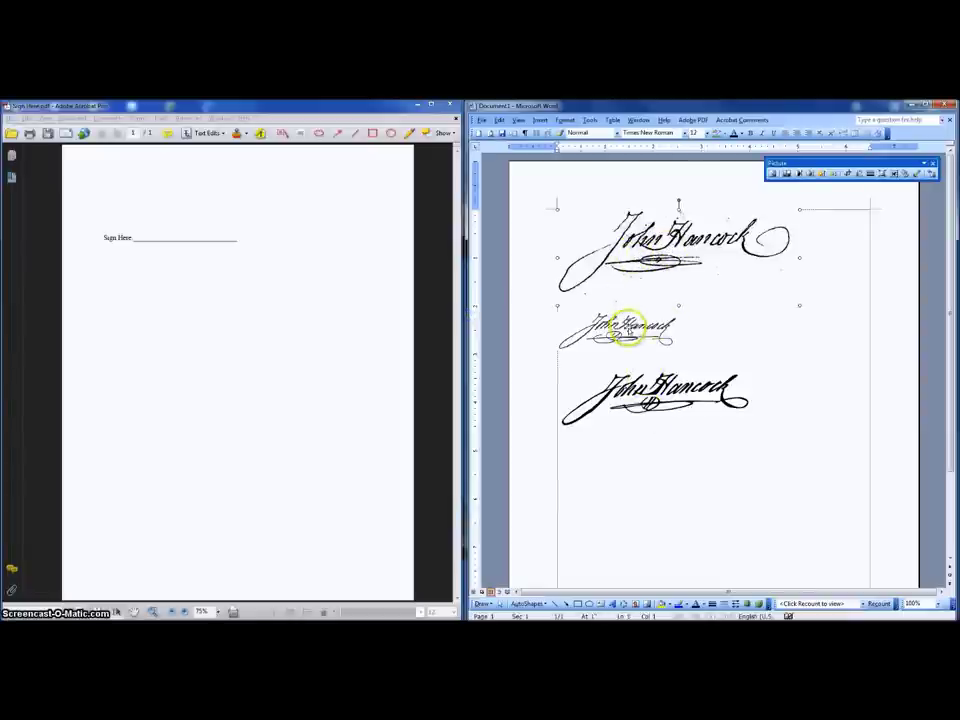
left_click(602, 392)
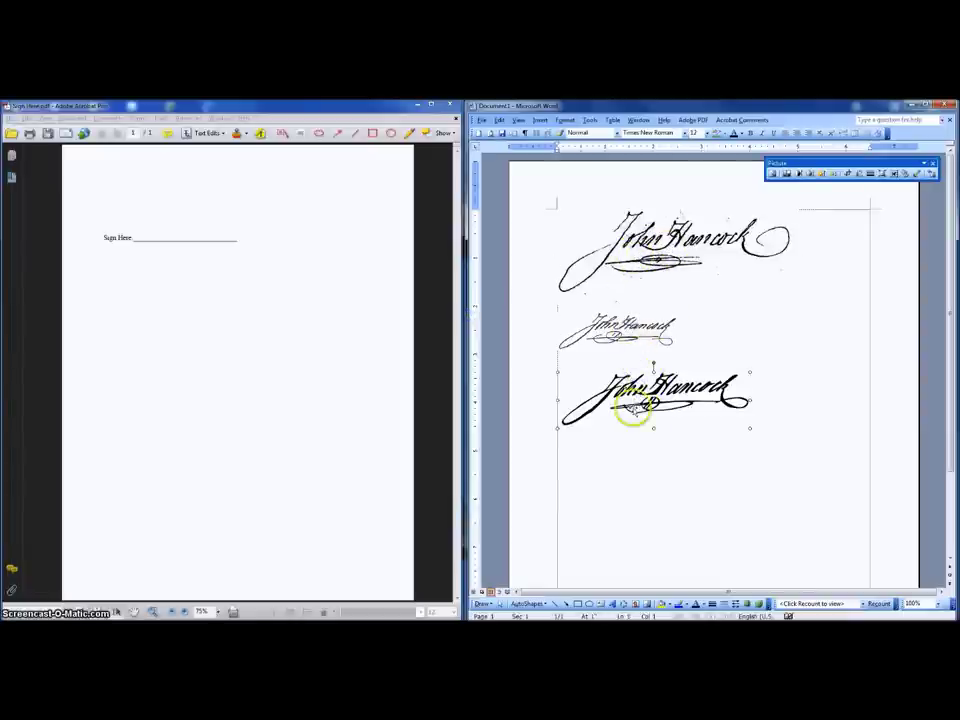
left_click(628, 262)
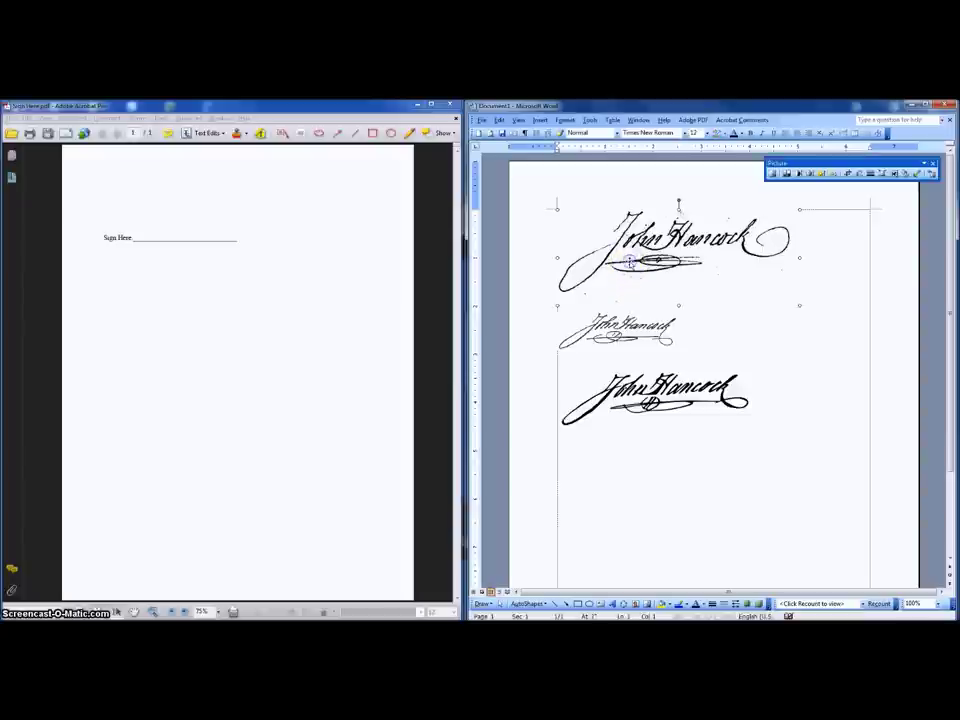
left_click(638, 240)
right_click(600, 254)
Step: Copy the top Word signature, paste it onto the Sign Here PDF page, and maximize Acrobat
left_click(623, 270)
left_click(210, 326)
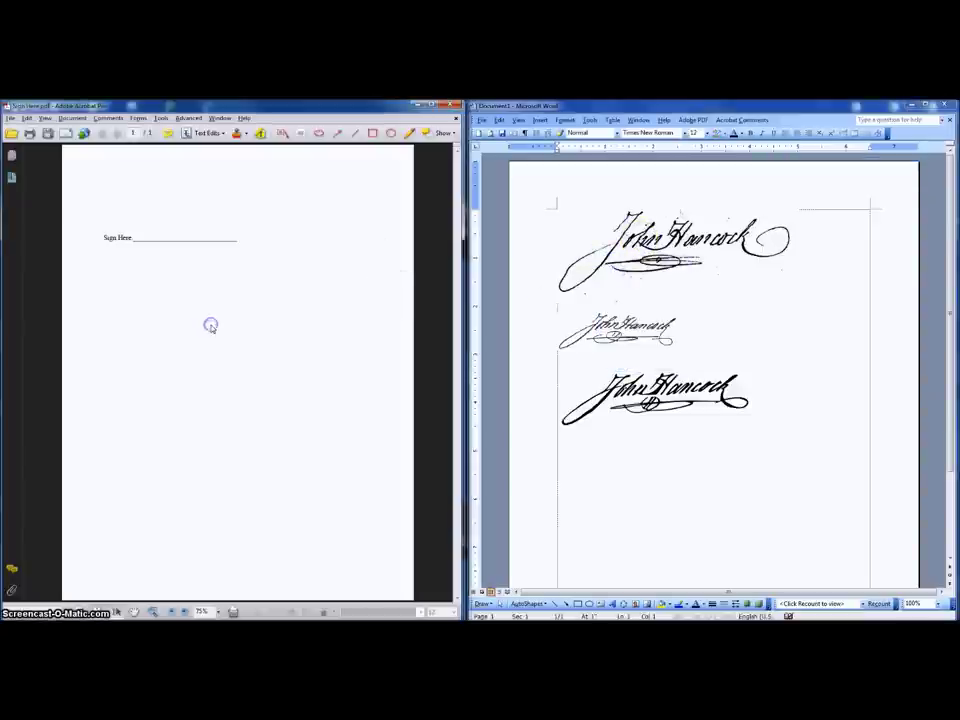
right_click(207, 232)
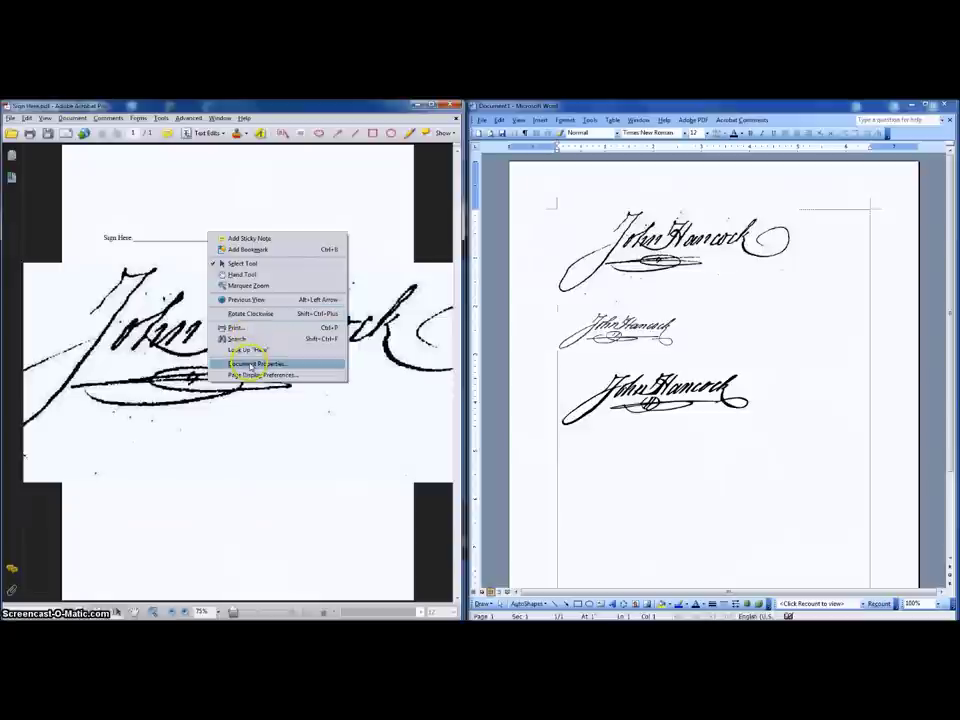
left_click(242, 500)
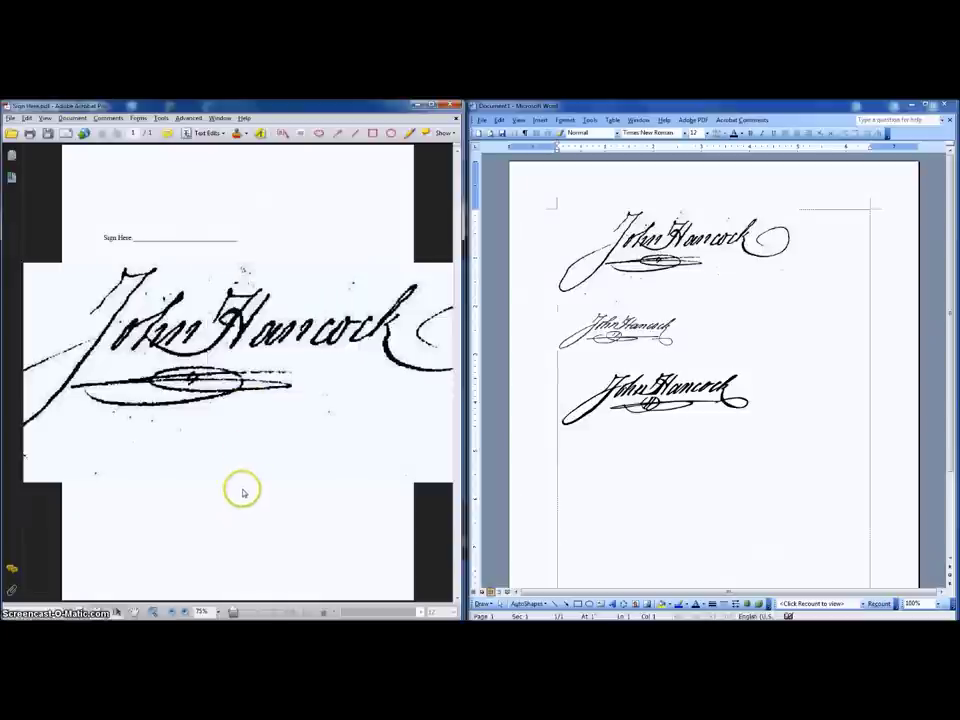
left_click(242, 270)
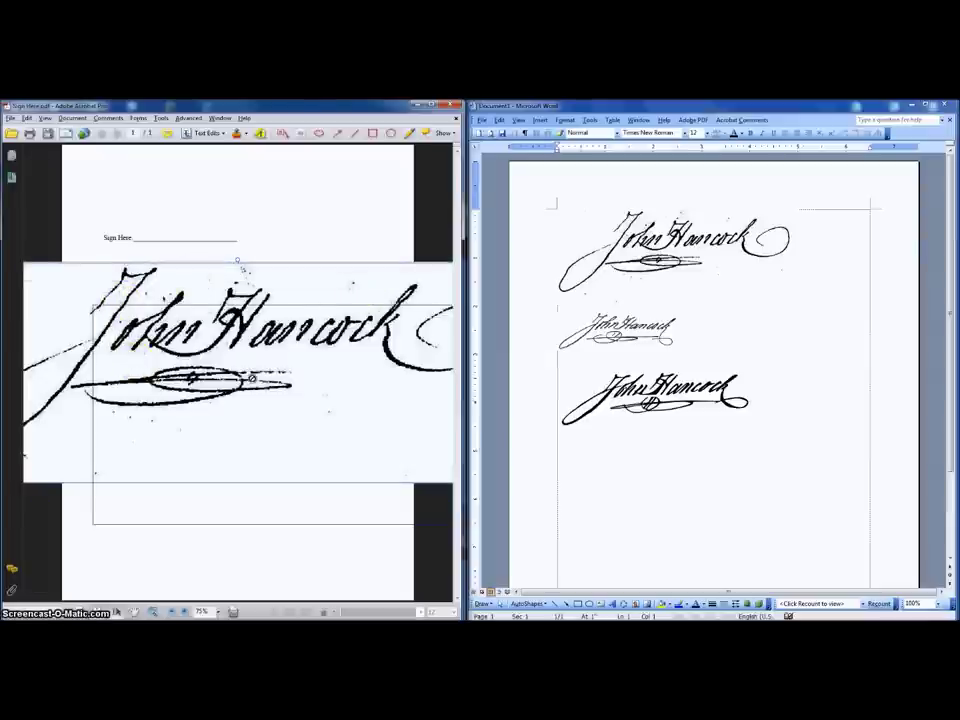
left_click_drag(136, 360, 175, 352)
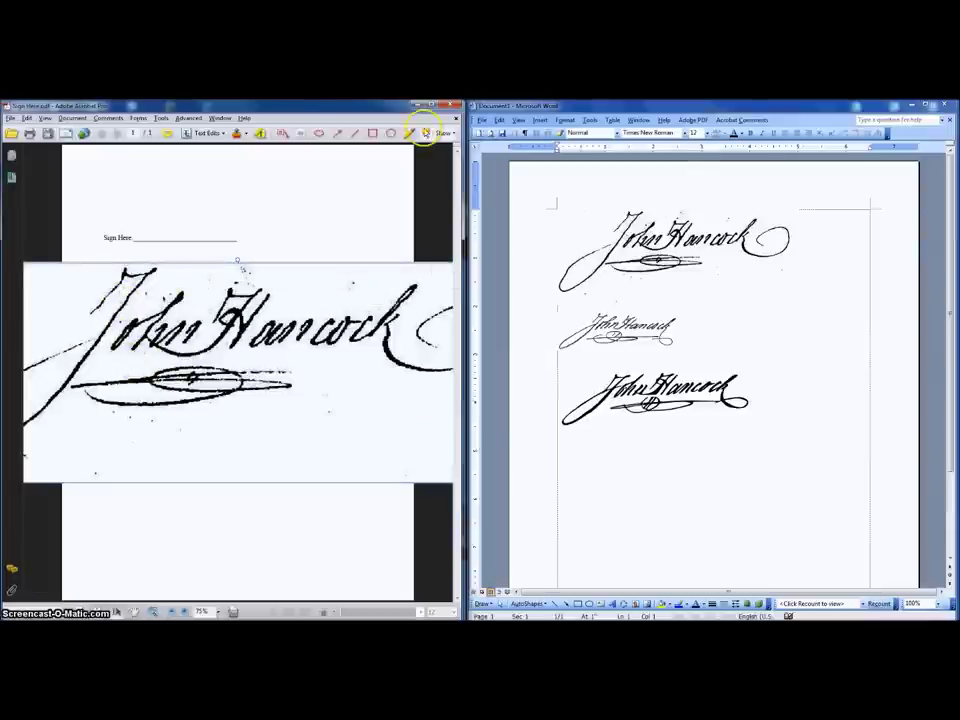
left_click(437, 104)
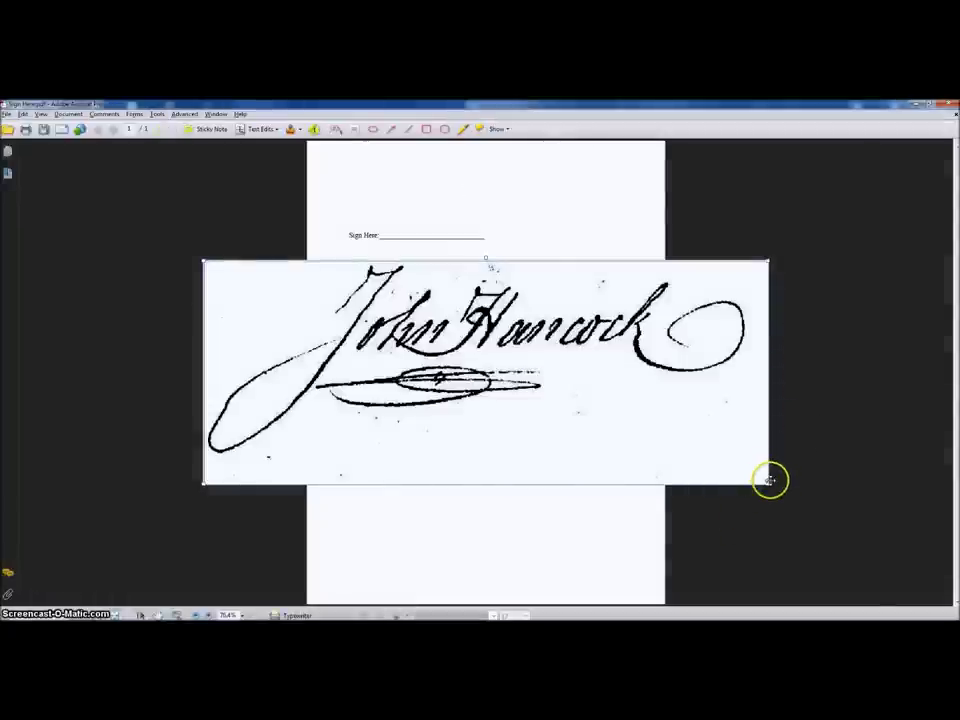
Step: Shrink the pasted John Hancock signature and drop it onto the Sign Here line
left_click_drag(767, 480, 531, 349)
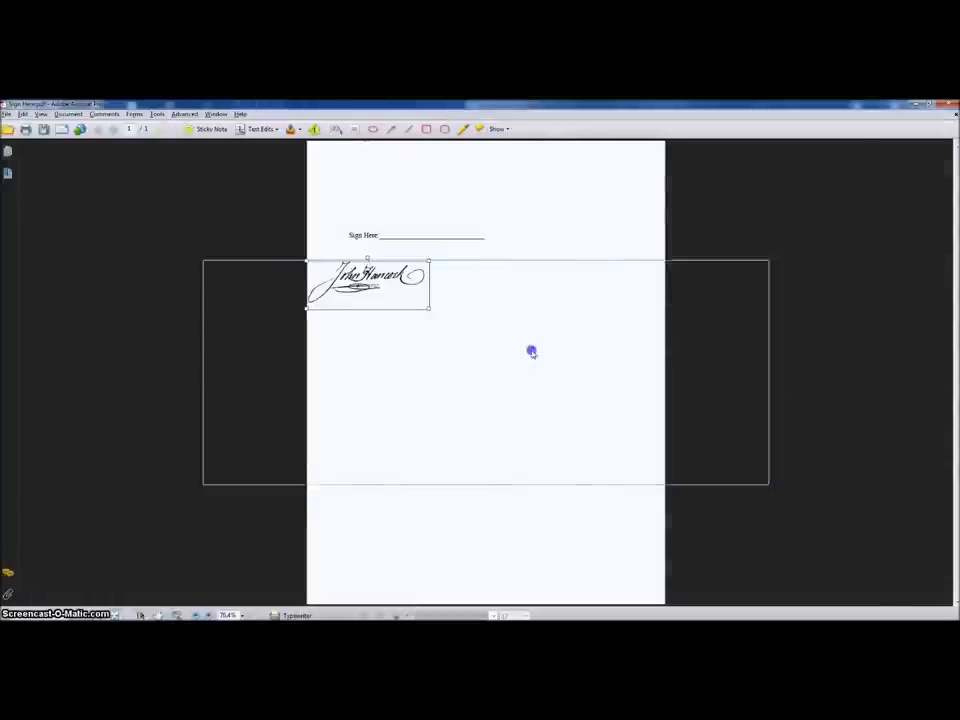
mouse_move(399, 294)
left_mouse_down()
mouse_move(443, 244)
mouse_move(437, 225)
left_mouse_up()
left_click(737, 152)
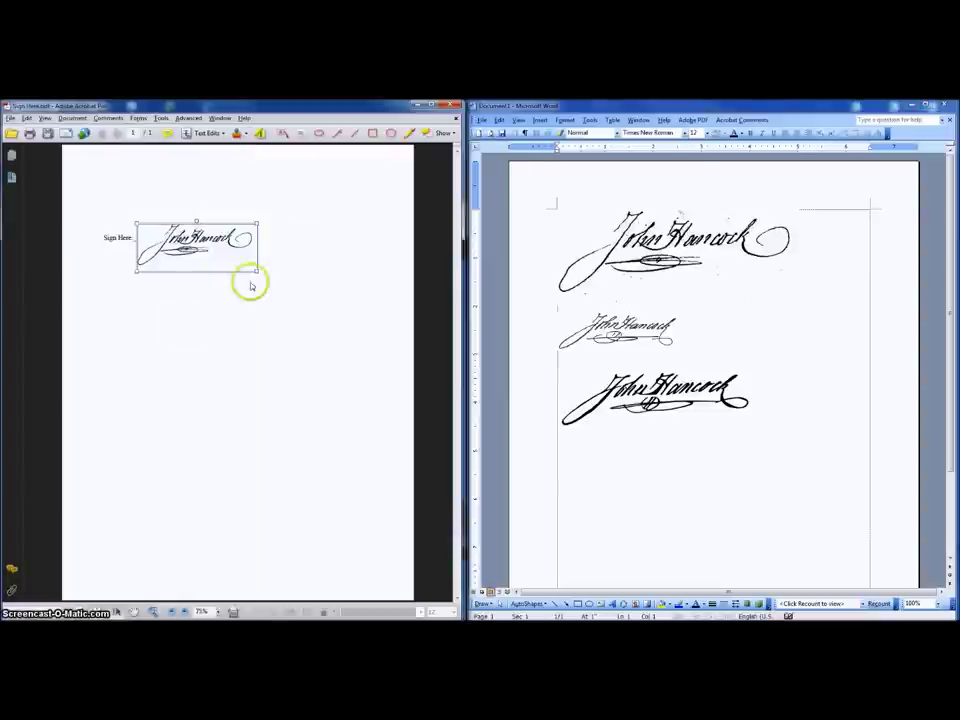
Step: Restore Acrobat beside Word, then move, delete and re-paste the bold signature picture in Word
left_click(182, 323)
left_click(207, 250)
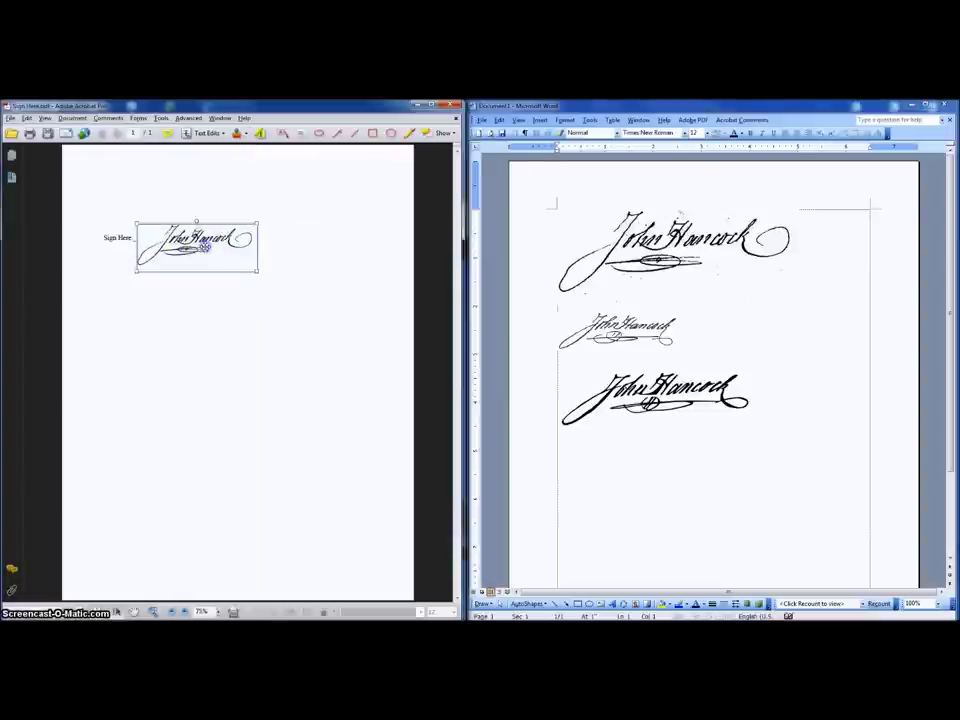
left_click(615, 390)
left_click(651, 404)
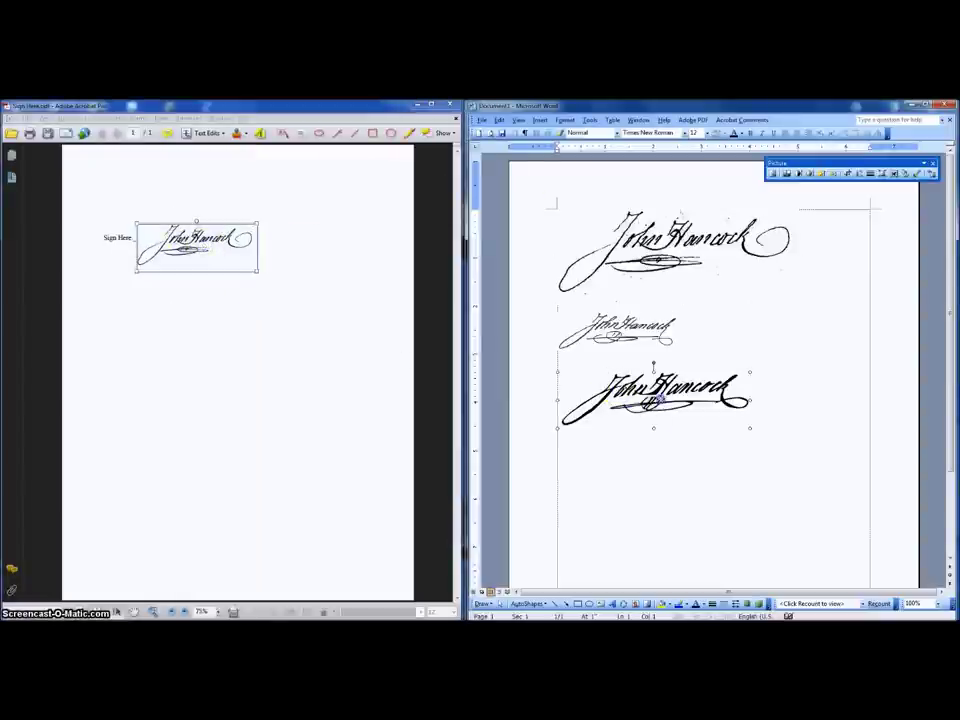
left_click_drag(658, 400, 659, 328)
key("Delete")
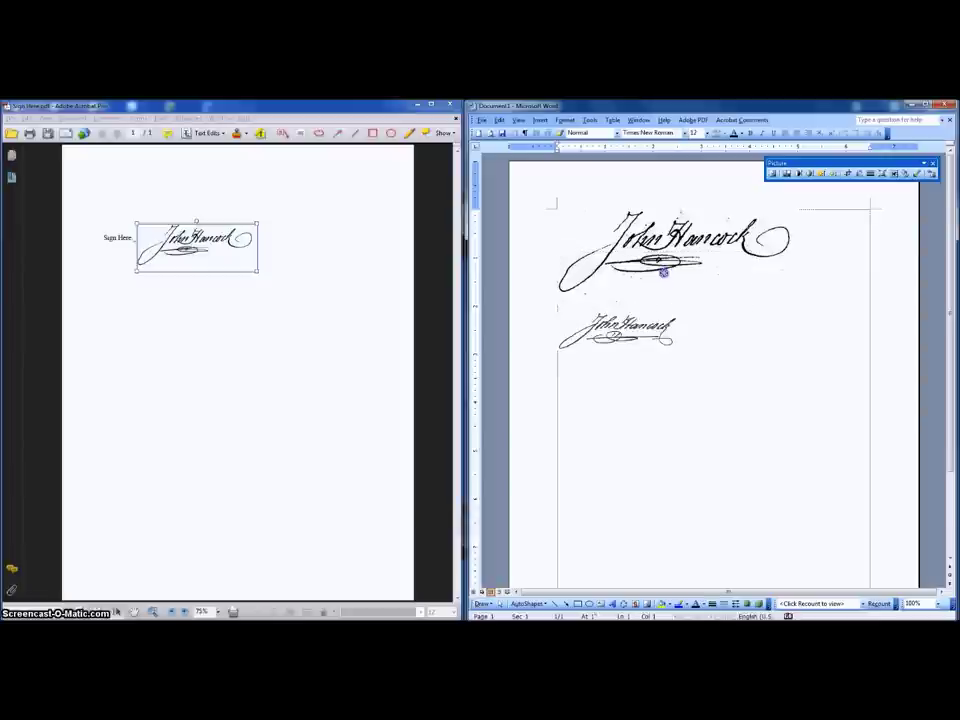
key("ctrl+v")
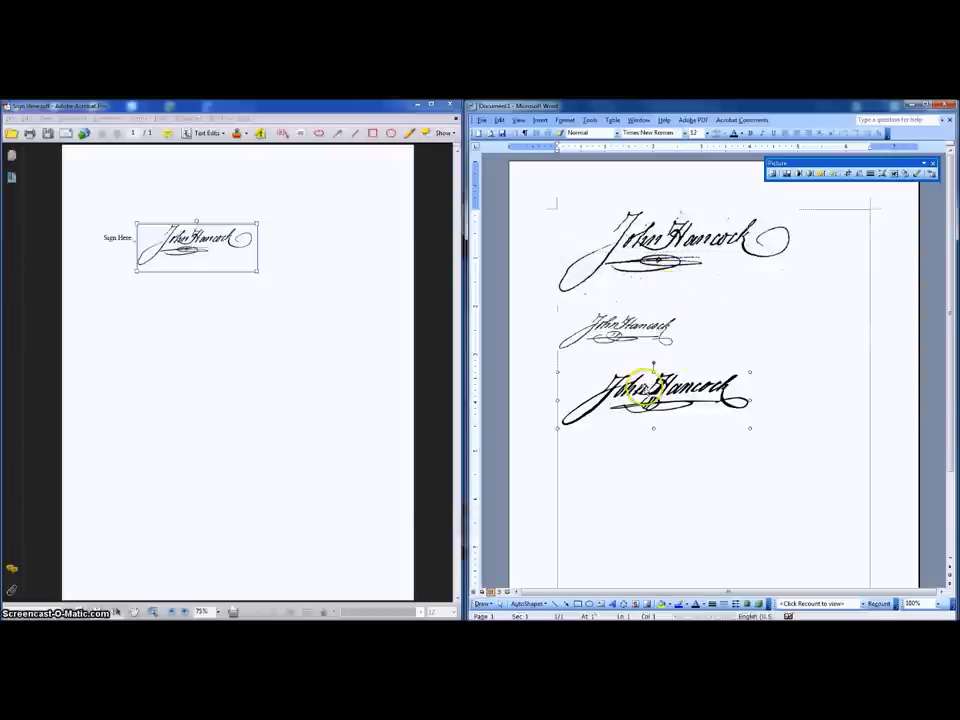
left_click(211, 408)
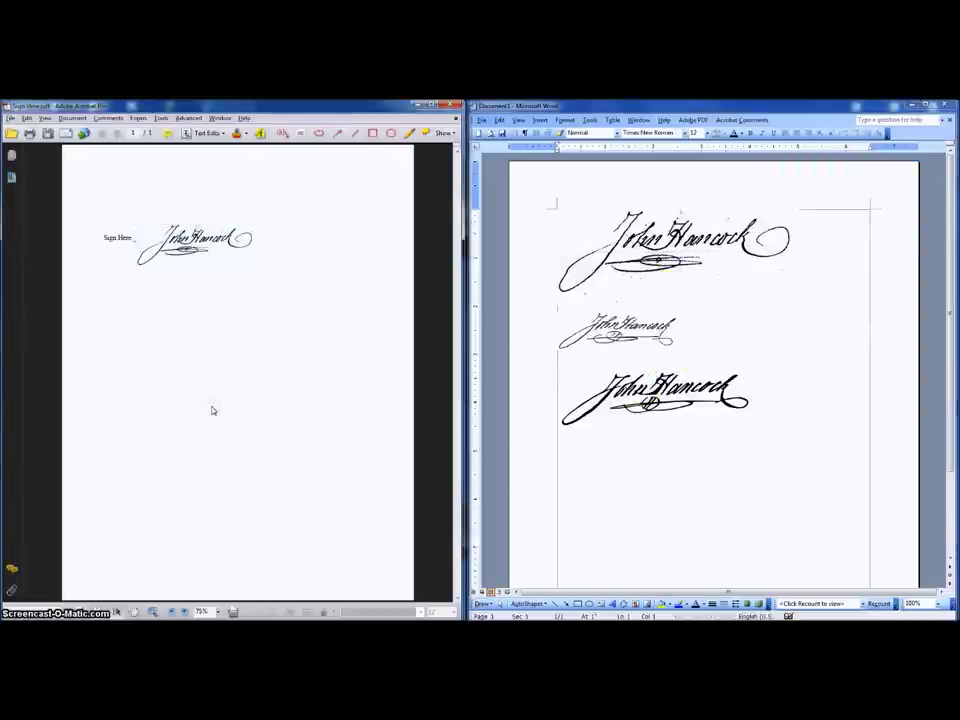
Step: Paste and discard a trial bold signature, then shrink the line's signature to fit the Sign Here line
key("ctrl+v")
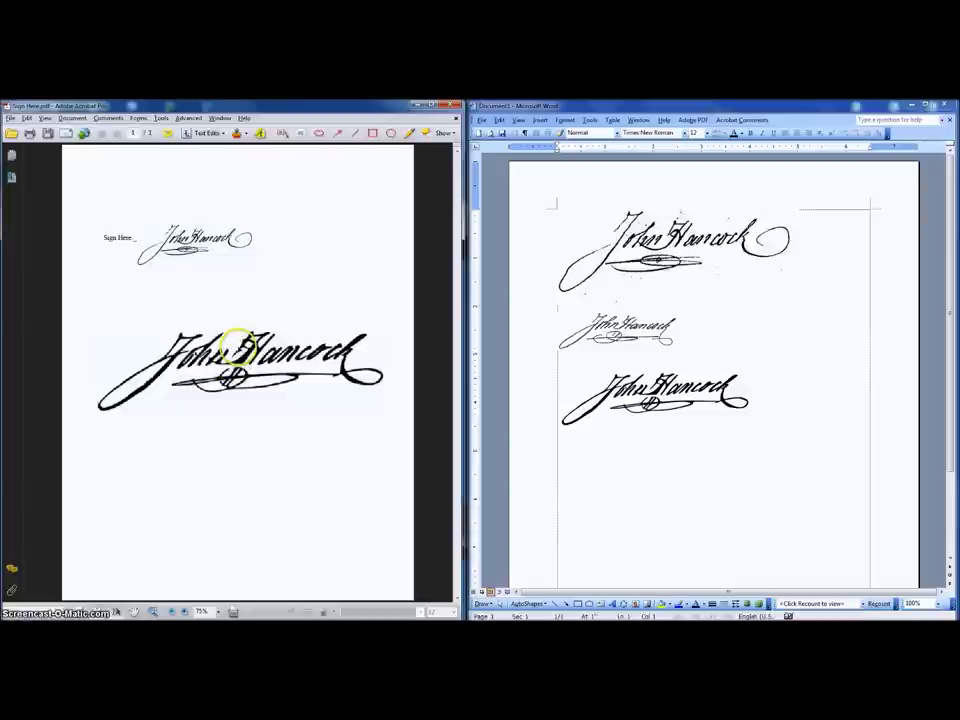
left_click_drag(236, 344, 244, 229)
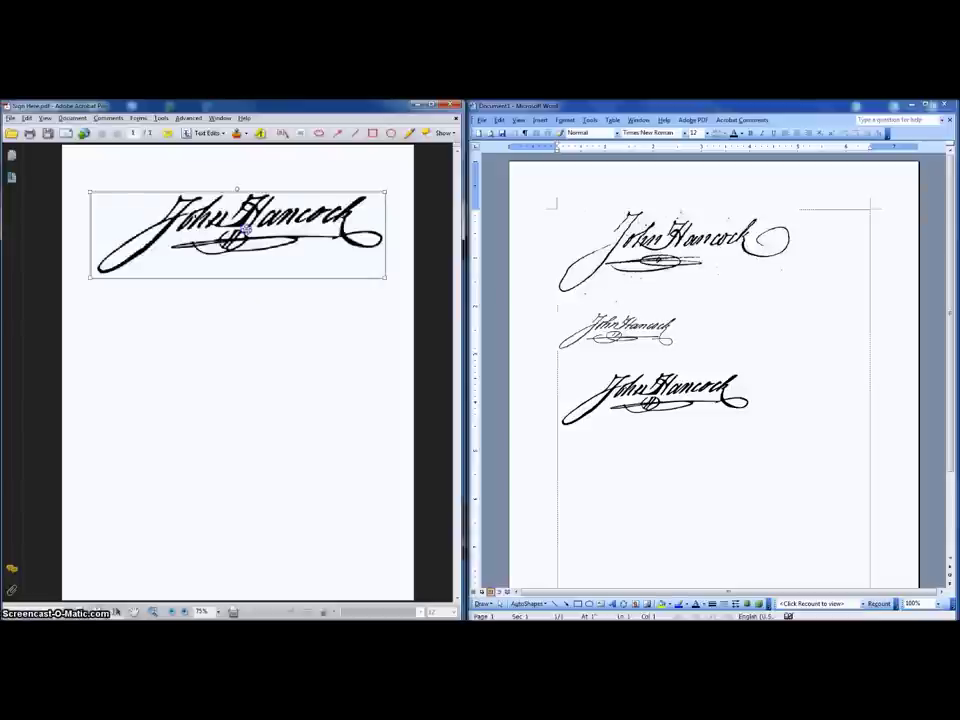
left_click_drag(248, 208, 250, 323)
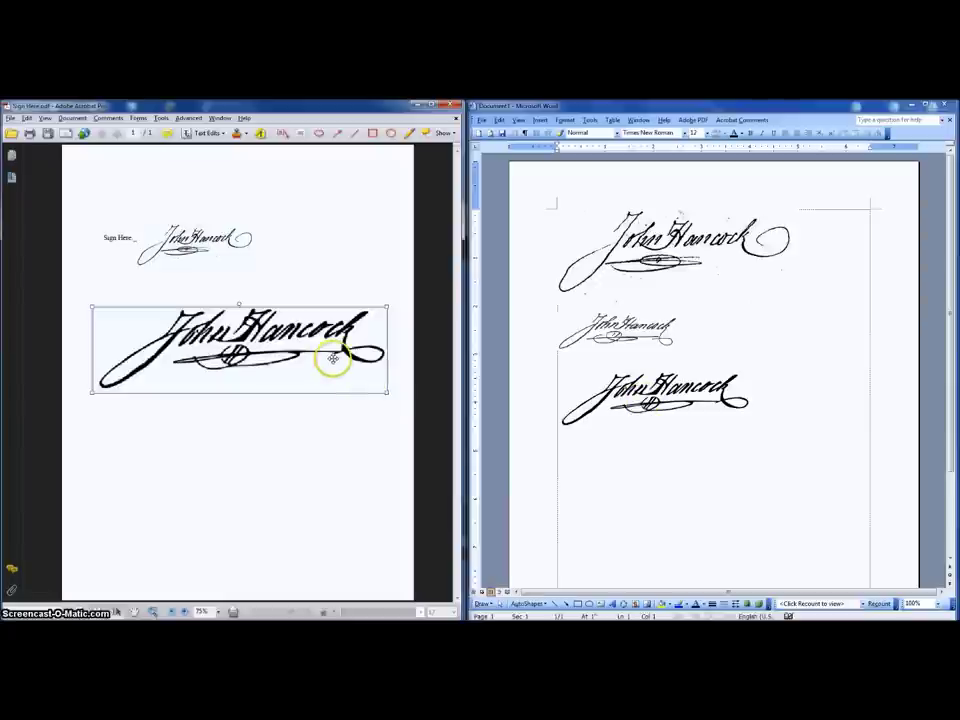
key("Delete")
left_click(235, 248)
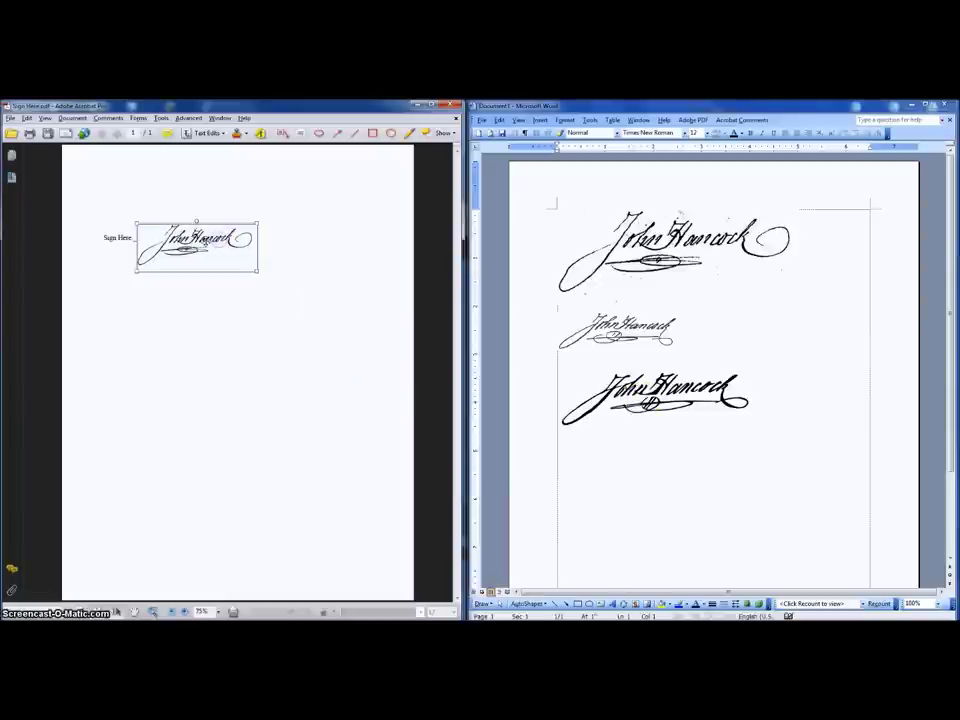
mouse_move(260, 272)
left_mouse_down()
mouse_move(189, 231)
mouse_move(166, 236)
left_mouse_up()
Step: Trial-paste the middle Word signature and delete it, then slightly enlarge the line's signature
left_click(187, 269)
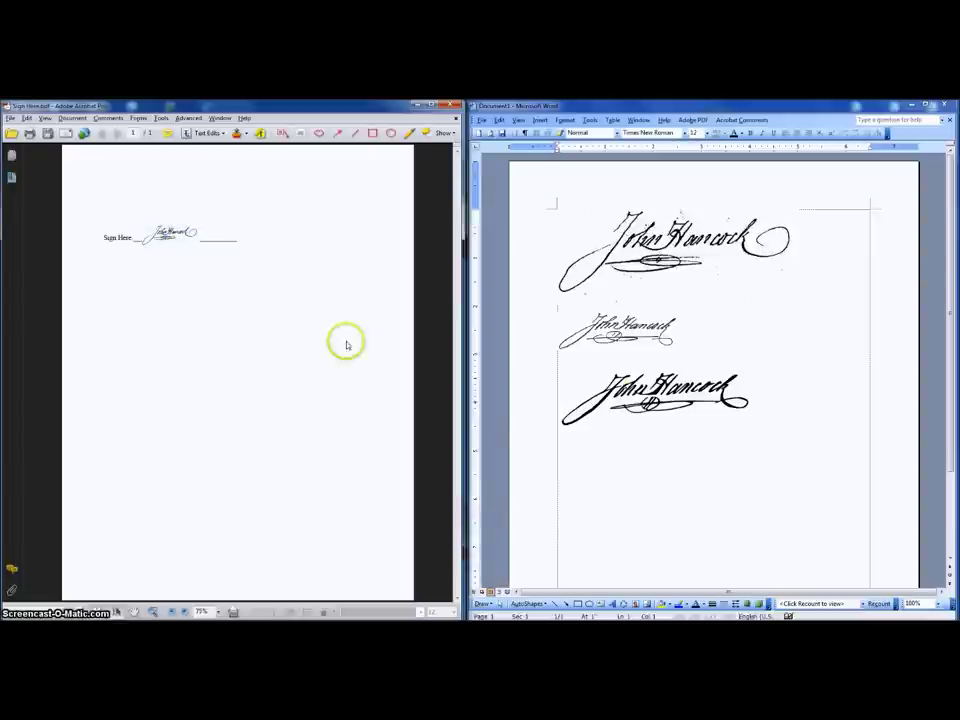
left_click(612, 324)
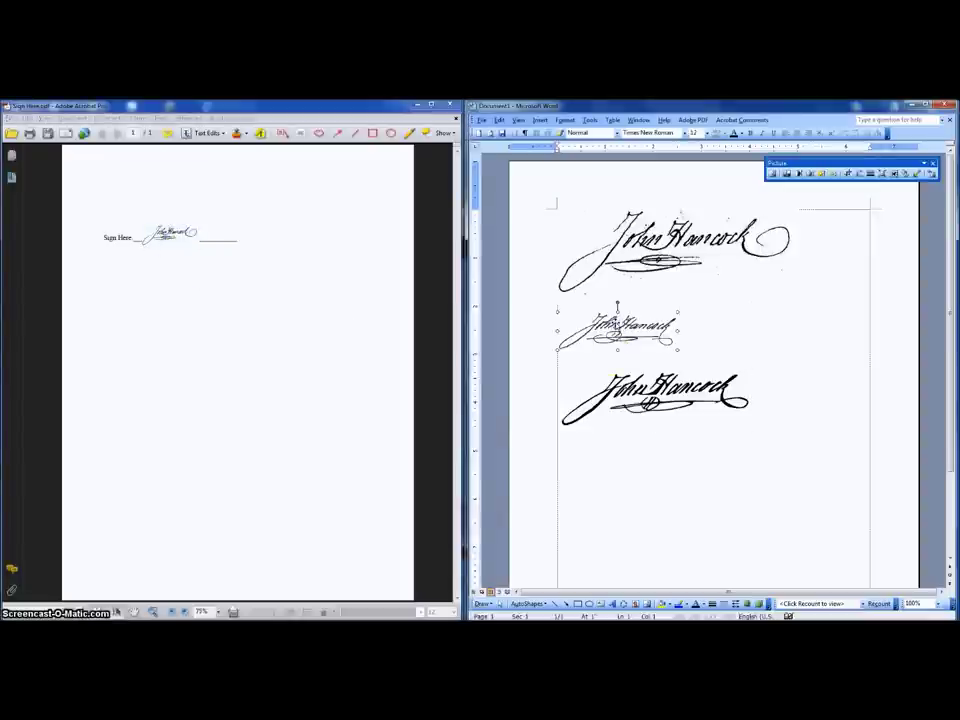
key("ctrl+c")
left_click(268, 343)
key("ctrl+v")
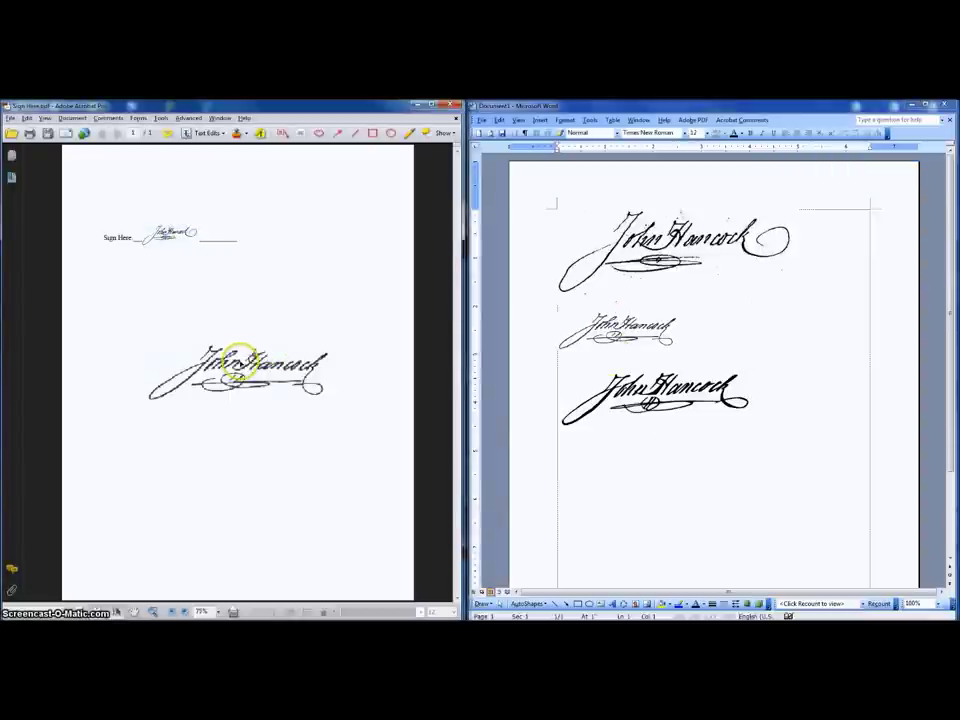
mouse_move(330, 400)
left_mouse_down()
mouse_move(236, 371)
mouse_move(214, 264)
left_mouse_up()
key("Delete")
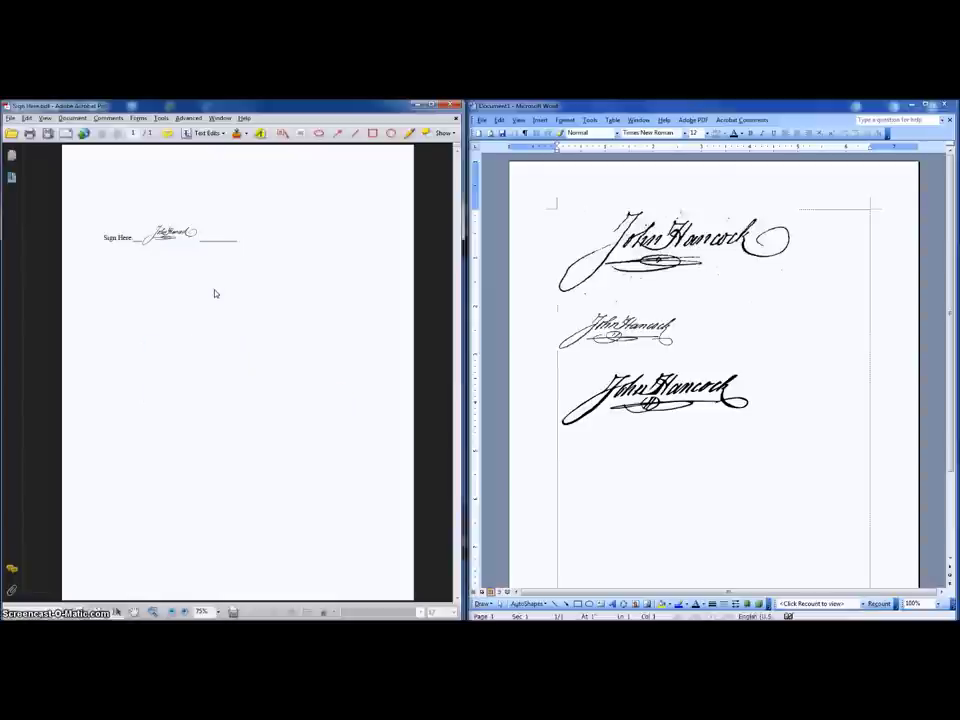
left_click(158, 245)
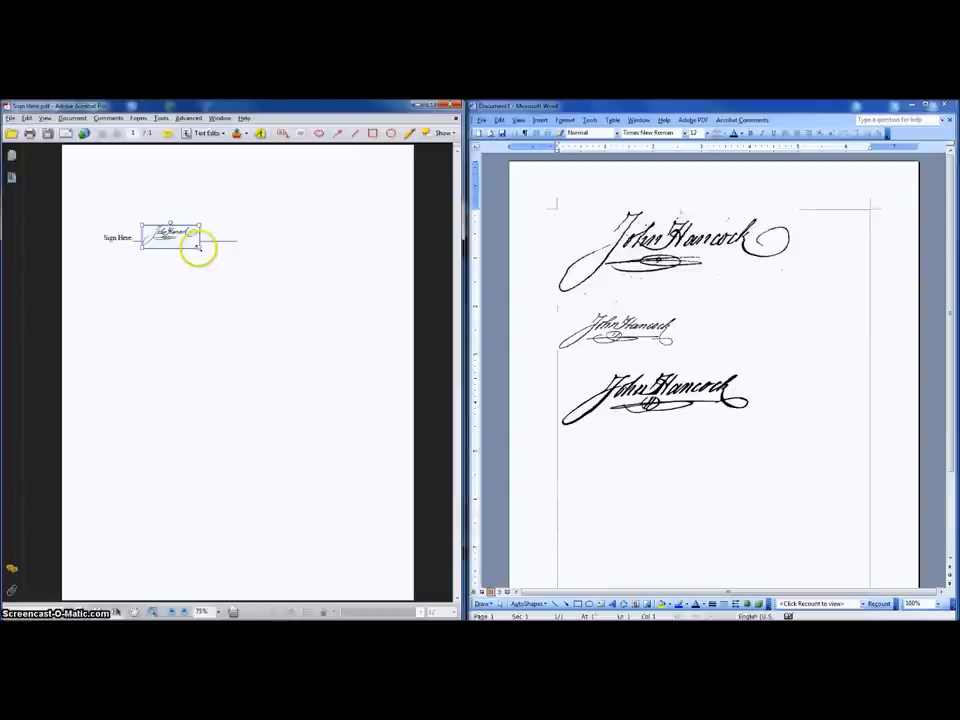
left_click_drag(198, 246, 214, 254)
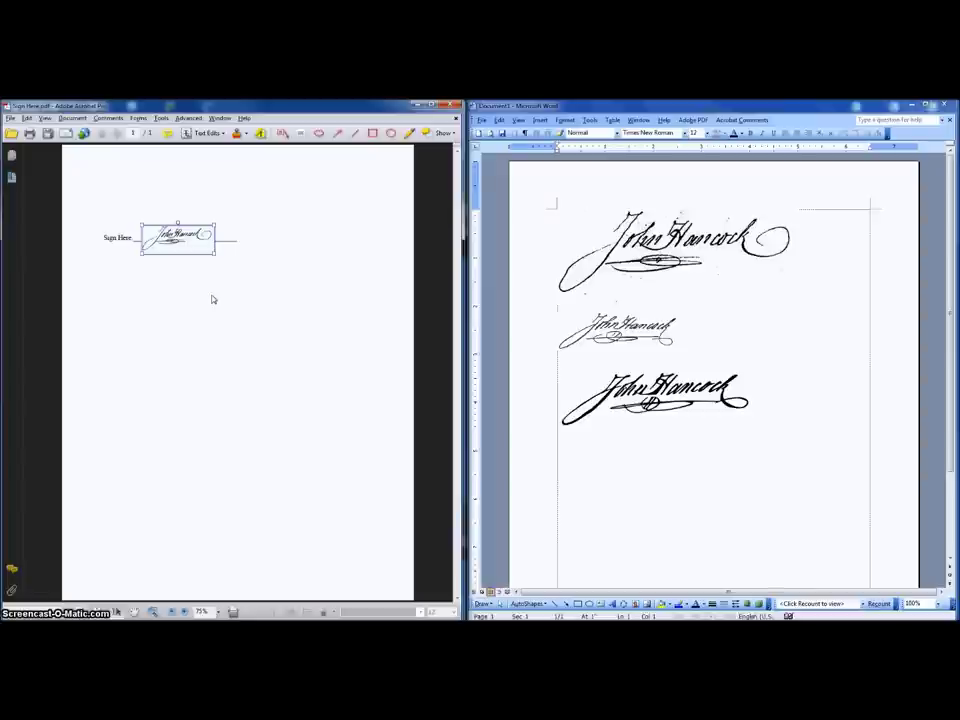
left_click(668, 325)
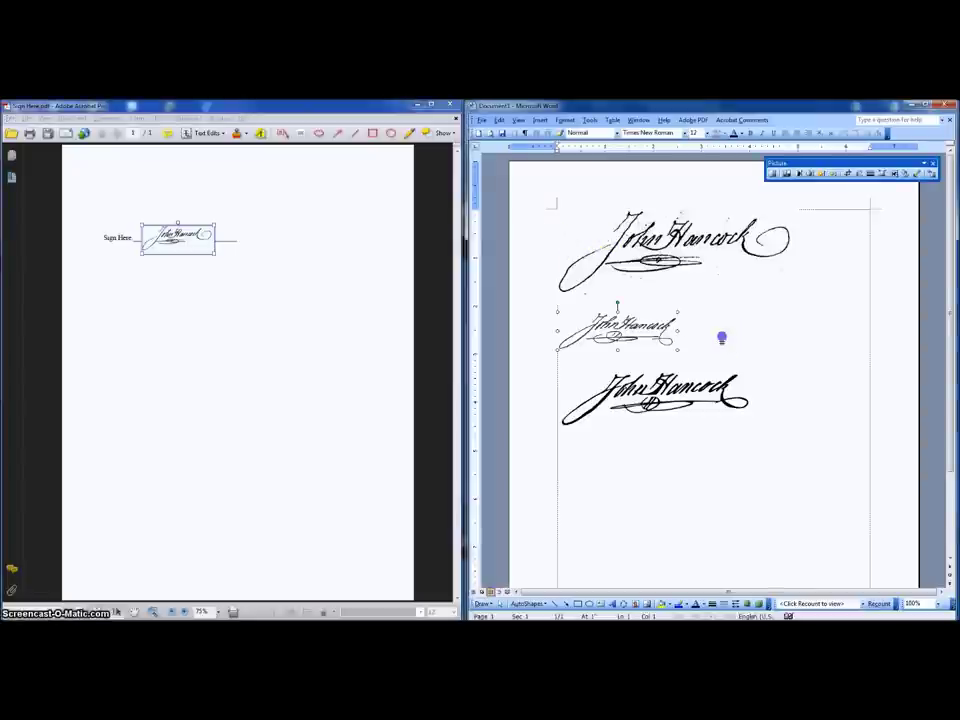
left_click(735, 444)
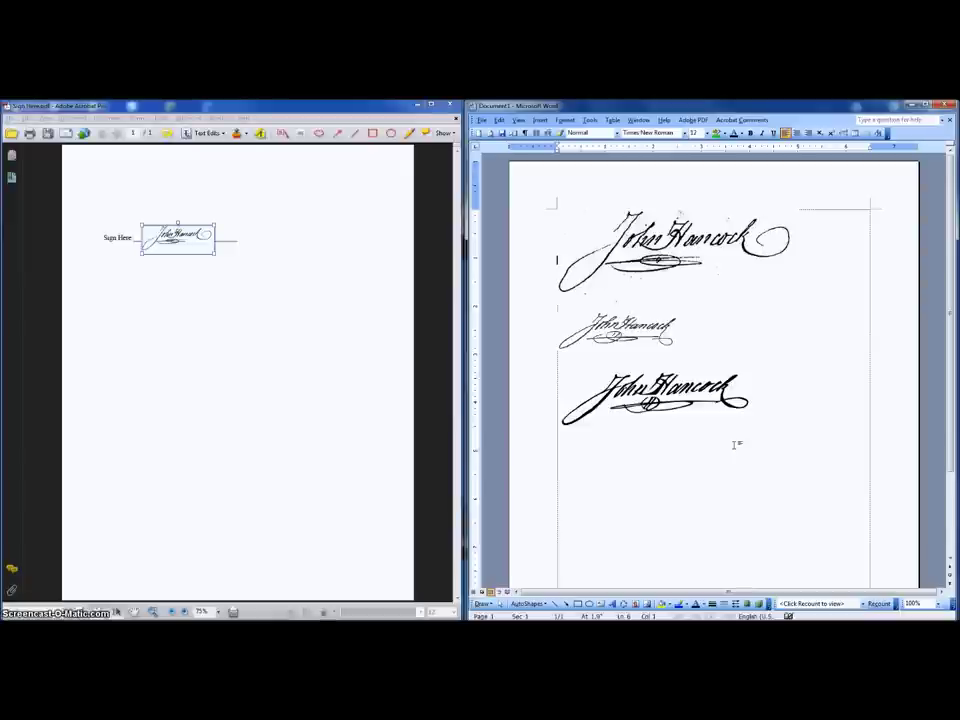
left_click(677, 462)
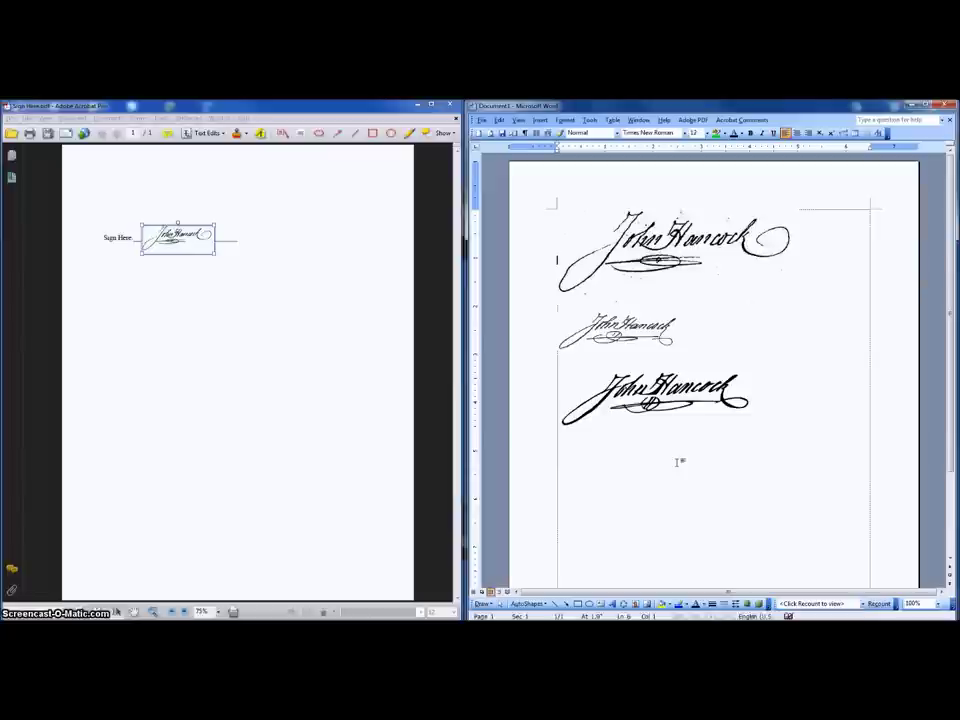
left_click(315, 439)
left_click(232, 611)
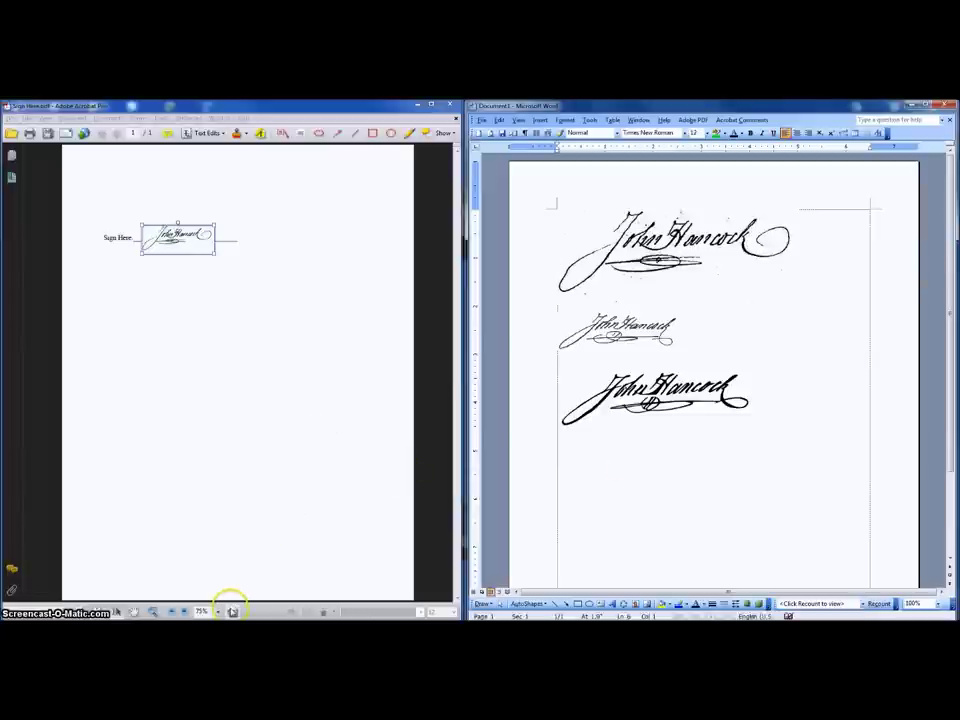